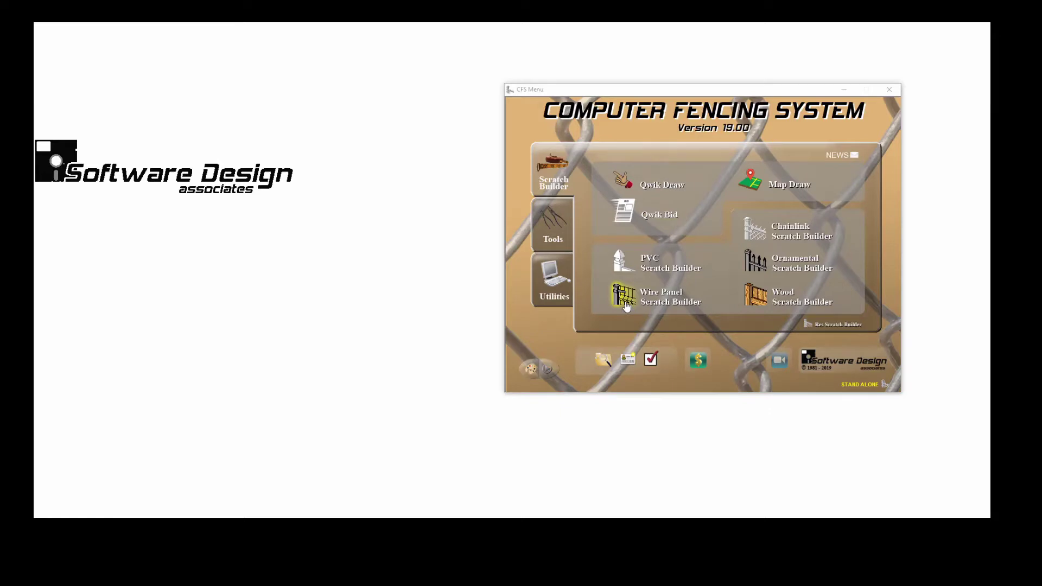
# Start a PVC fence job with the Everguard Residential setup, 48" fence height and a custom specification
pyautogui.click(626, 263)
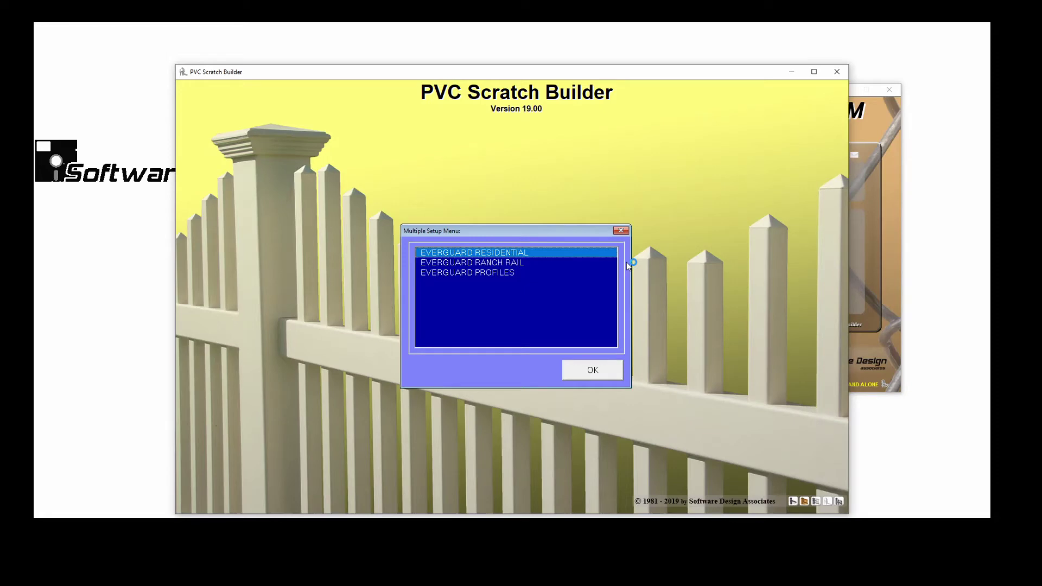
pyautogui.press('Return')
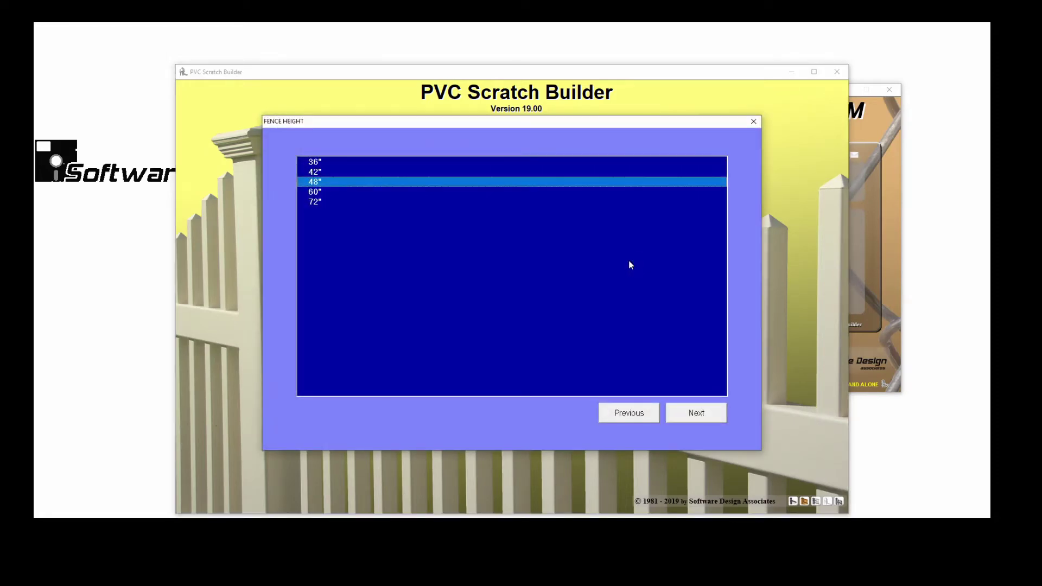
pyautogui.press('Return')
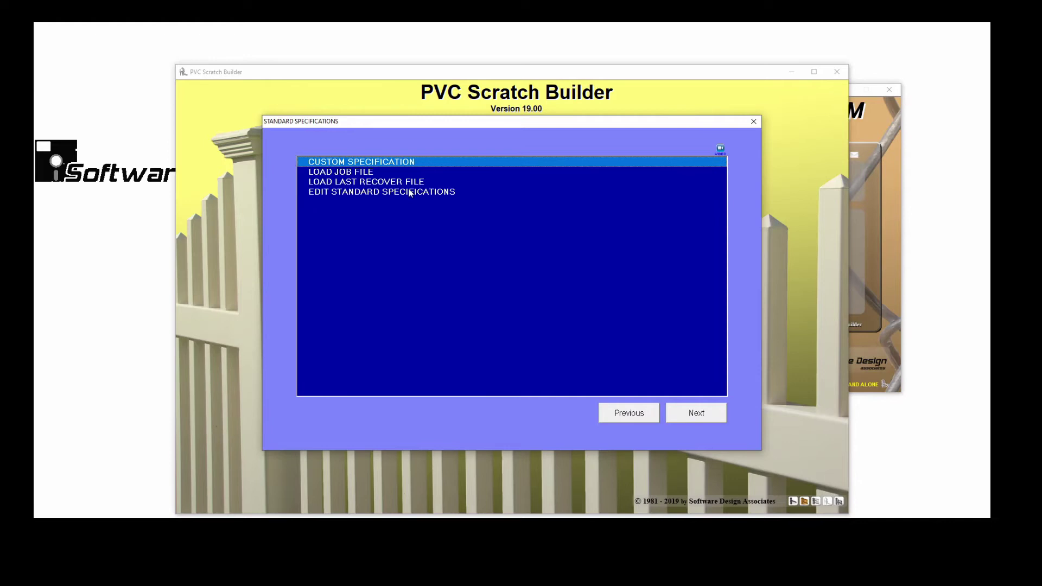
pyautogui.doubleClick(354, 163)
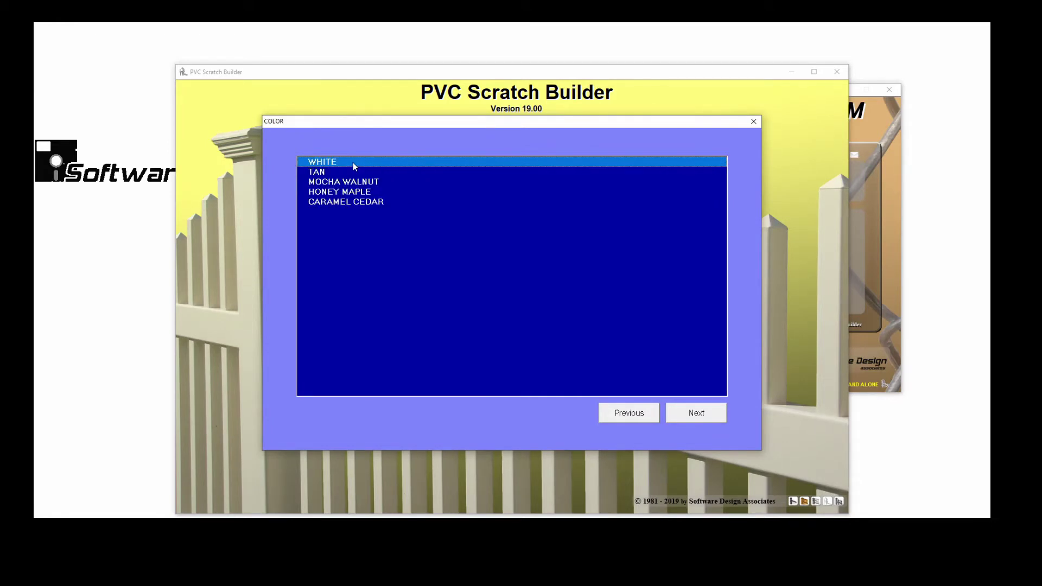
# Specify white color, 96" section width and the Camden Everguard panel for the fence
pyautogui.doubleClick(352, 162)
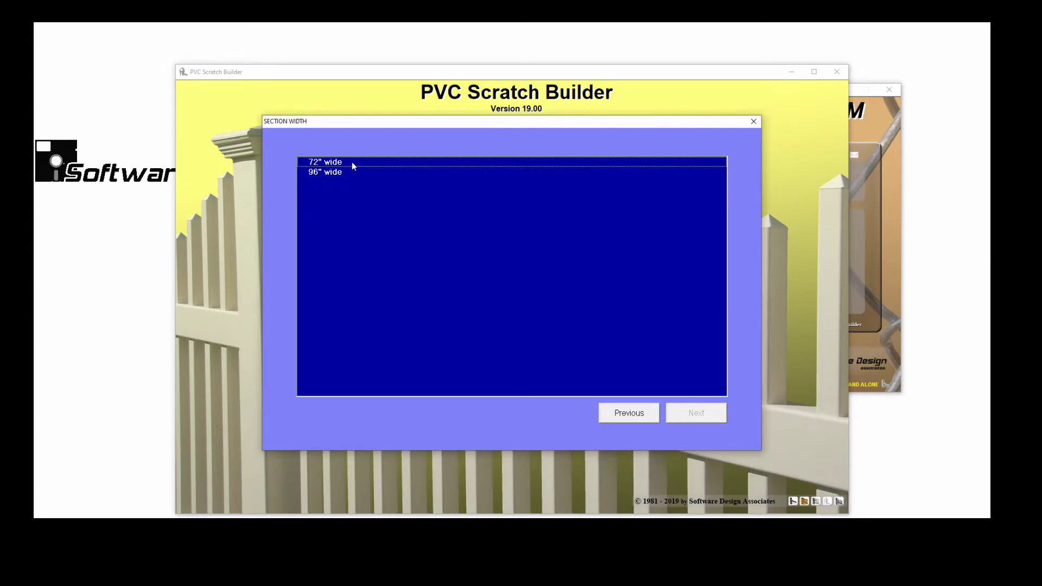
pyautogui.click(338, 173)
pyautogui.doubleClick(339, 172)
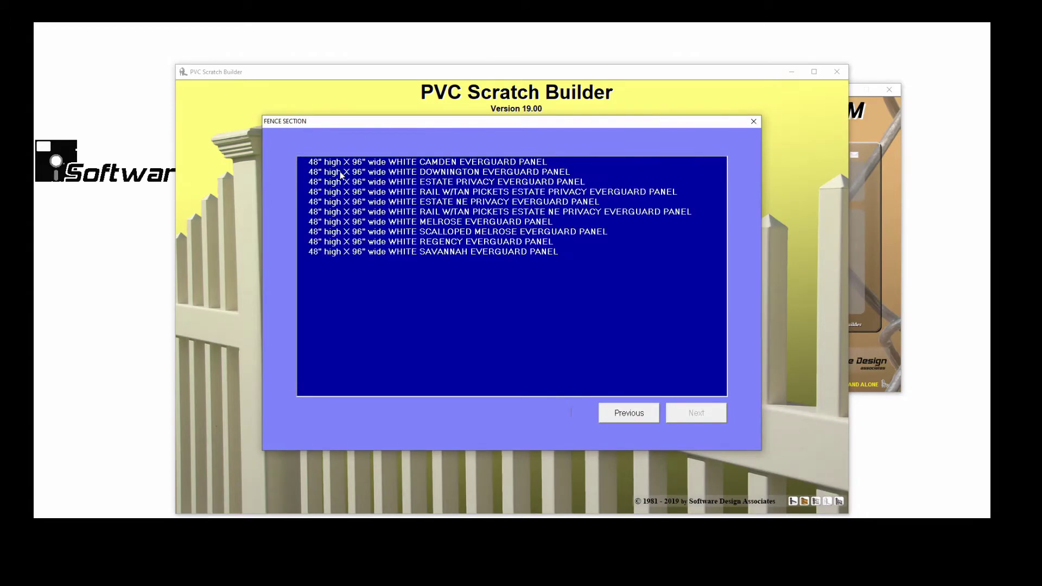
pyautogui.doubleClick(346, 166)
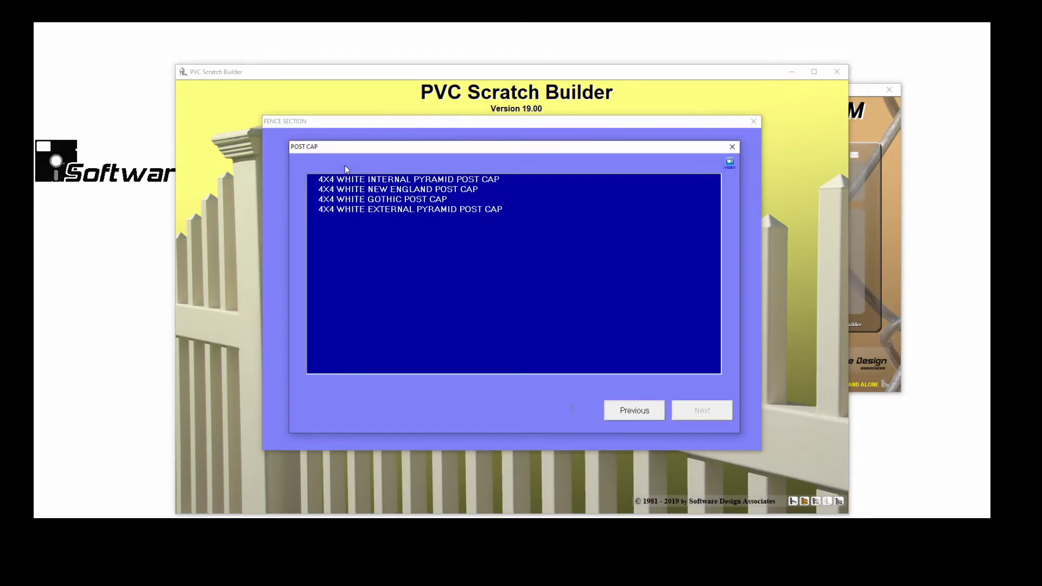
# Choose the 4X4 white New England post cap and accept the default post spacing and concrete values
pyautogui.click(364, 190)
pyautogui.doubleClick(364, 190)
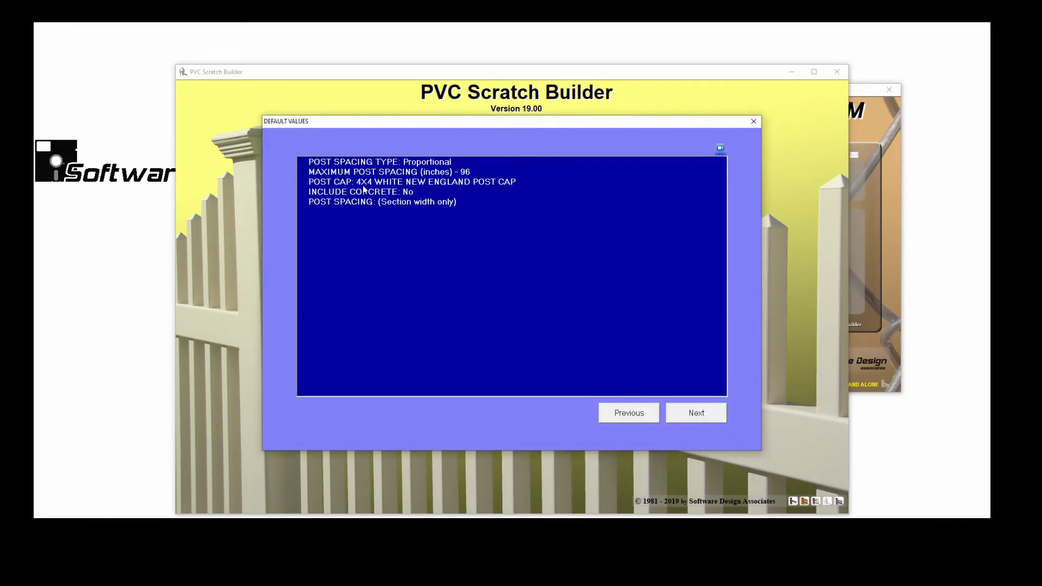
pyautogui.click(713, 417)
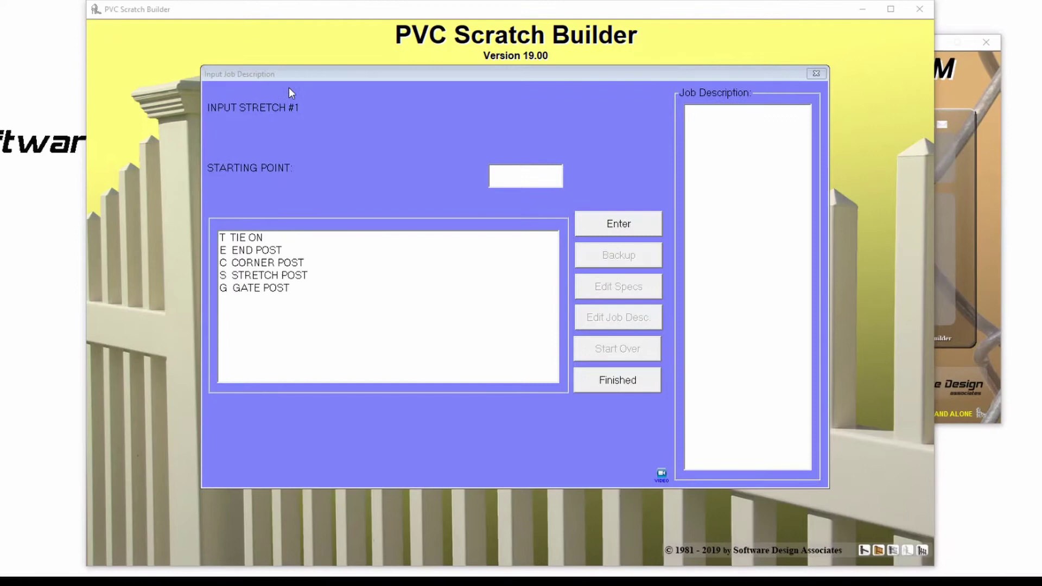
pyautogui.click(494, 171)
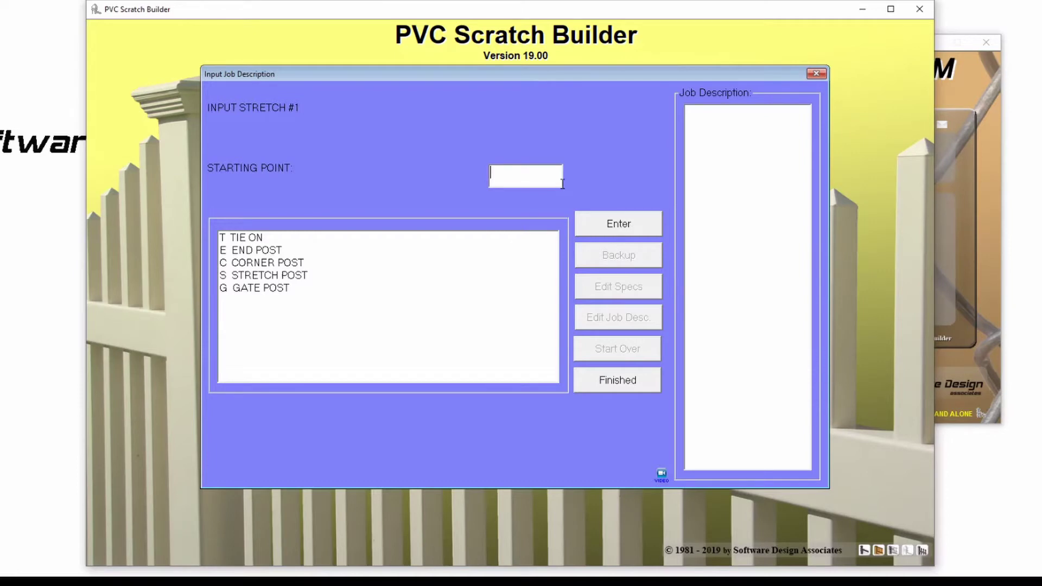
pyautogui.write('a')
pyautogui.write('E')
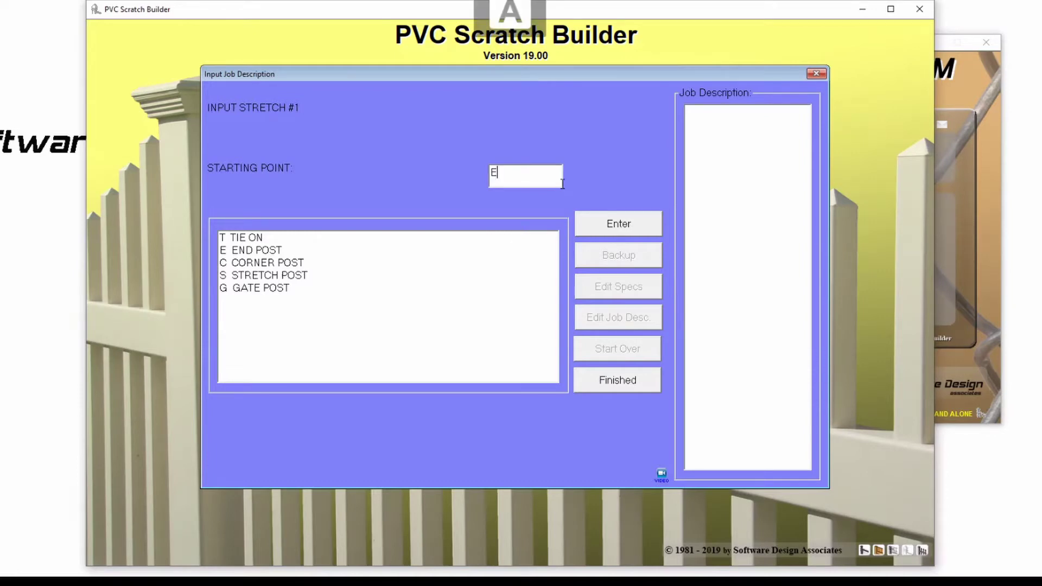
pyautogui.press('Return')
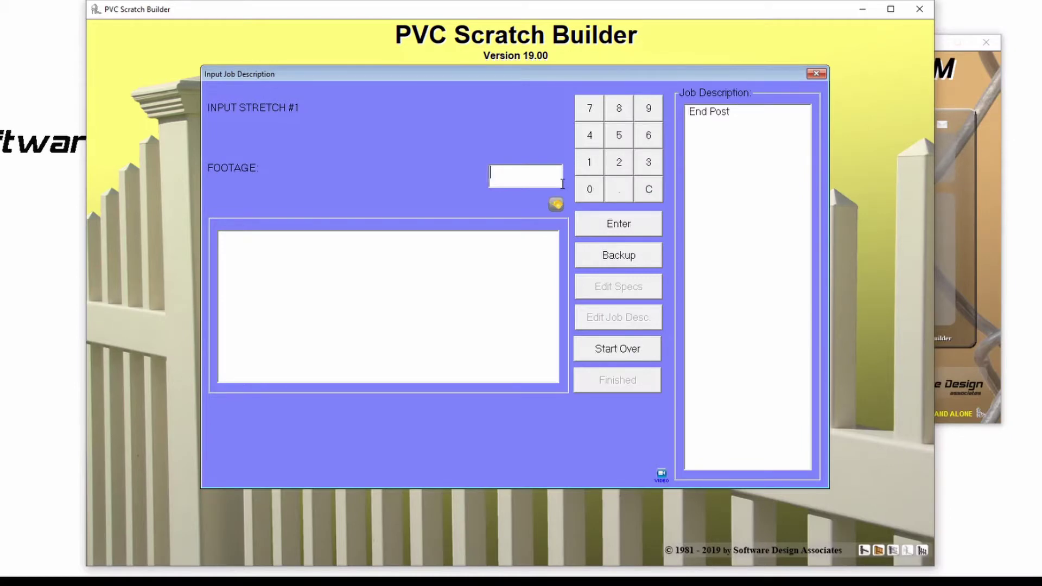
pyautogui.click(601, 250)
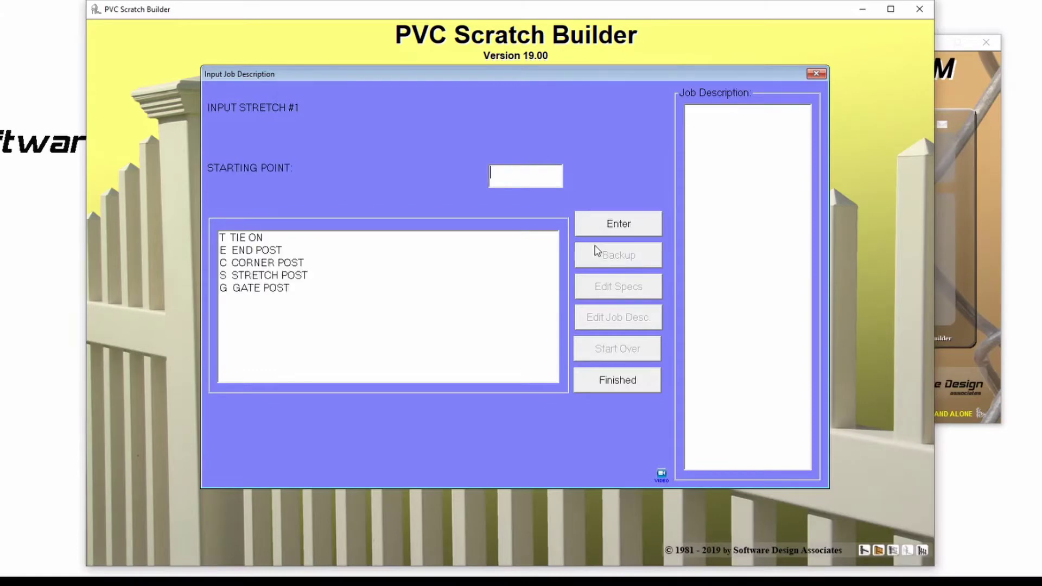
# Define the first stretch as starting at an end post, running 22 feet and ending at a corner post
pyautogui.doubleClick(250, 252)
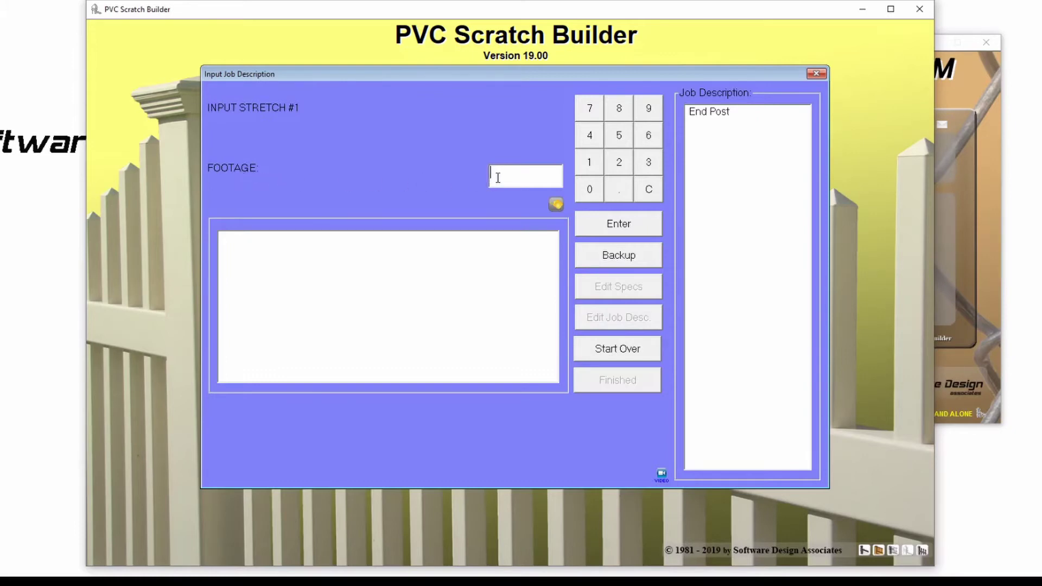
pyautogui.write('22')
pyautogui.press('Return')
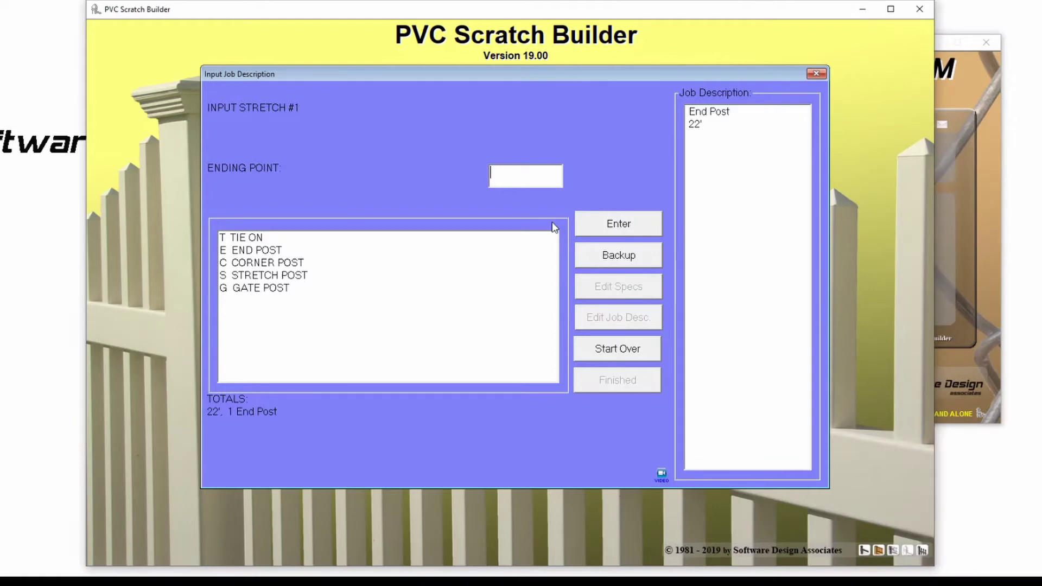
pyautogui.write('C')
pyautogui.press('Return')
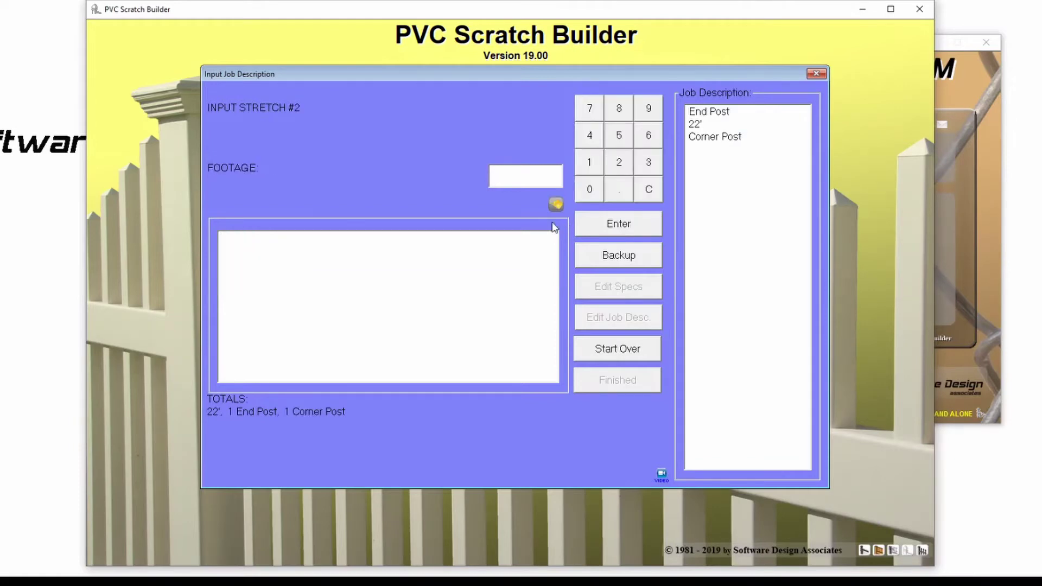
# Define the second stretch as 75 feet ending at a corner post
pyautogui.write('75')
pyautogui.press('Return')
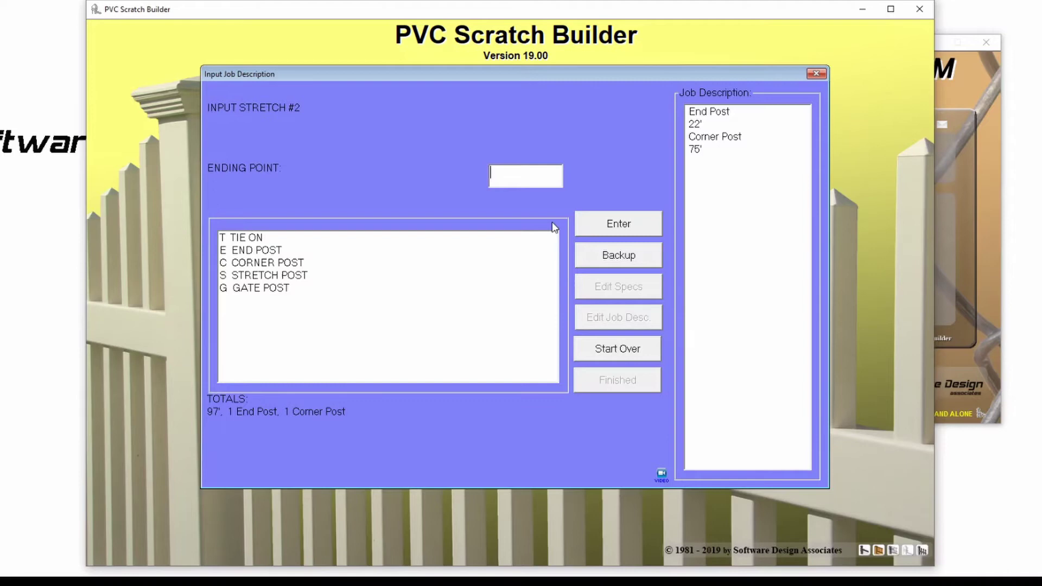
pyautogui.write('C')
pyautogui.press('Return')
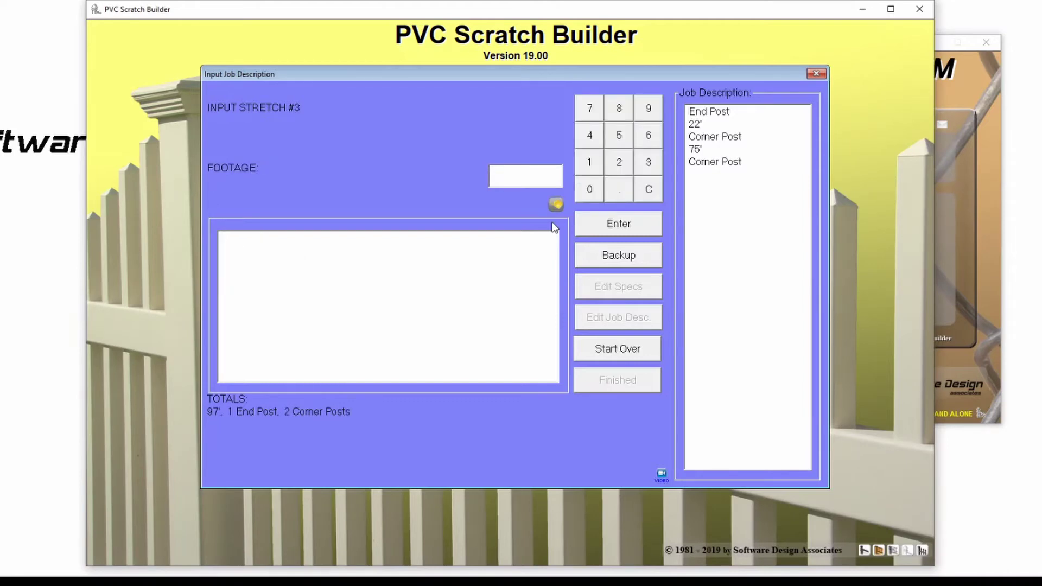
# Define the third stretch as 125 feet ending at a corner post
pyautogui.write('125')
pyautogui.press('Return')
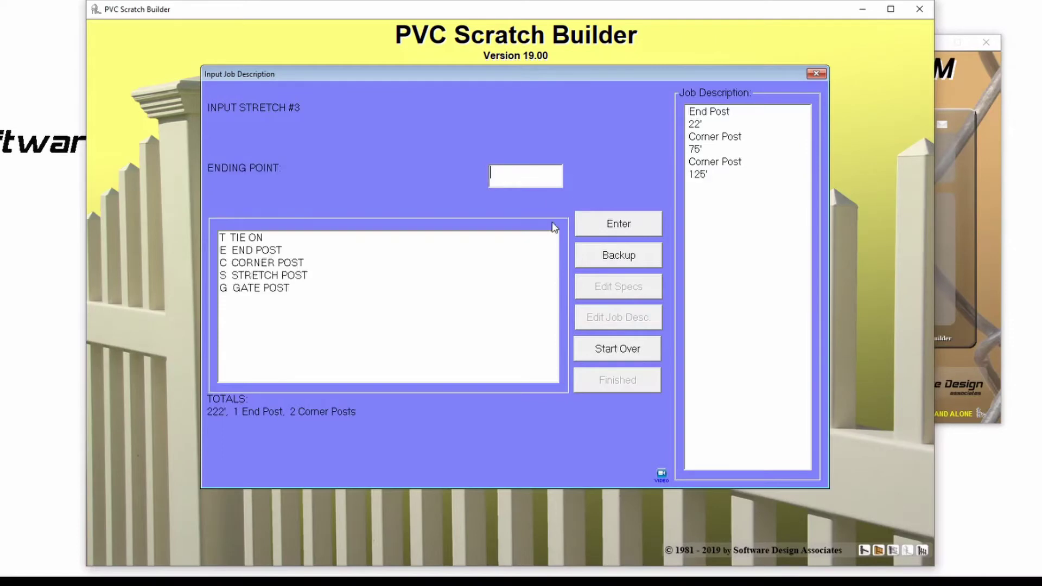
pyautogui.write('C')
pyautogui.press('Return')
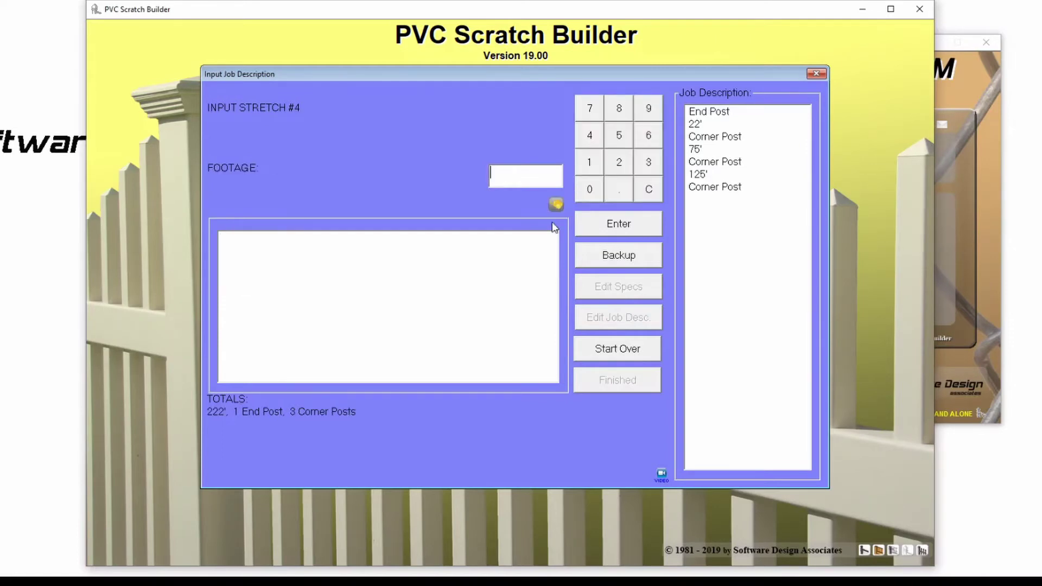
pyautogui.write('12')
pyautogui.press('Return')
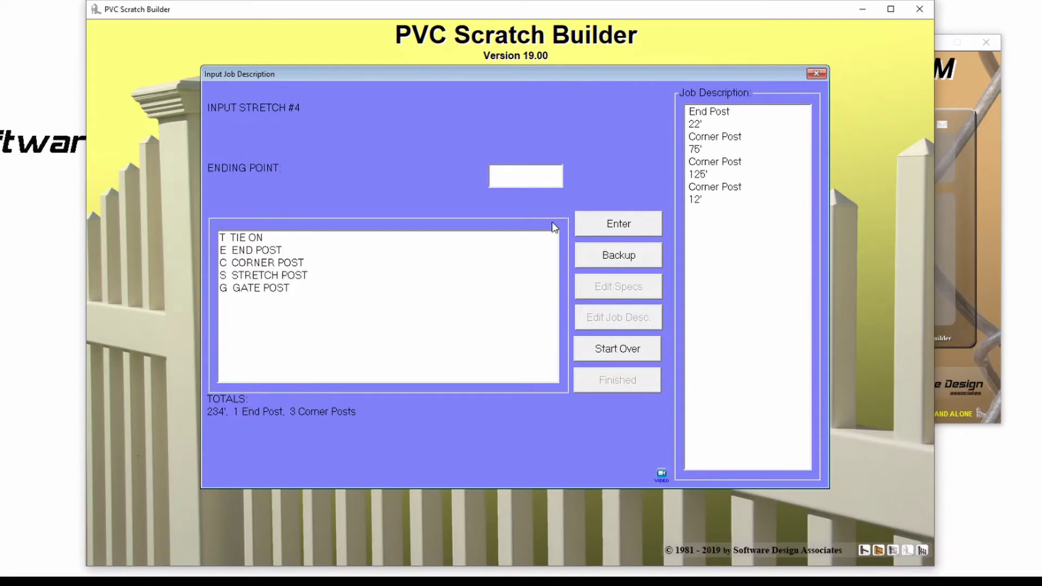
pyautogui.click(621, 255)
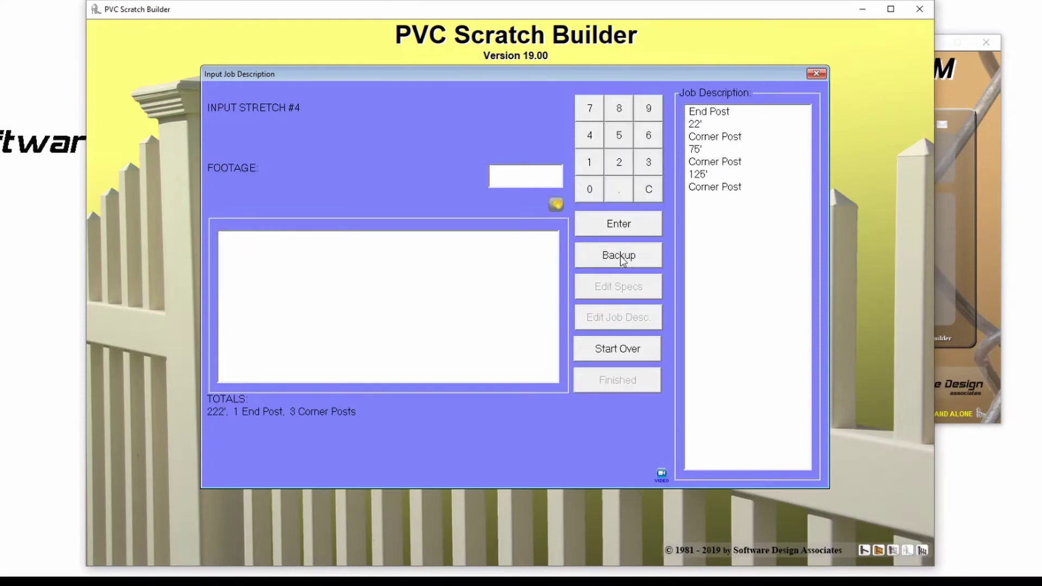
# Define the fourth stretch as 12 feet ending at a gate post
pyautogui.write('12')
pyautogui.press('Return')
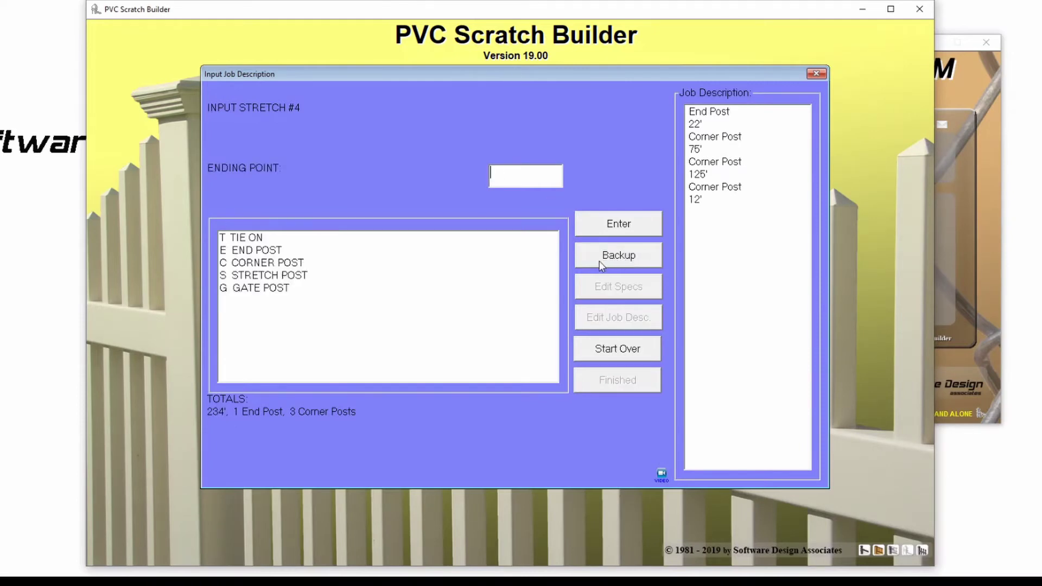
pyautogui.write('G')
pyautogui.press('Return')
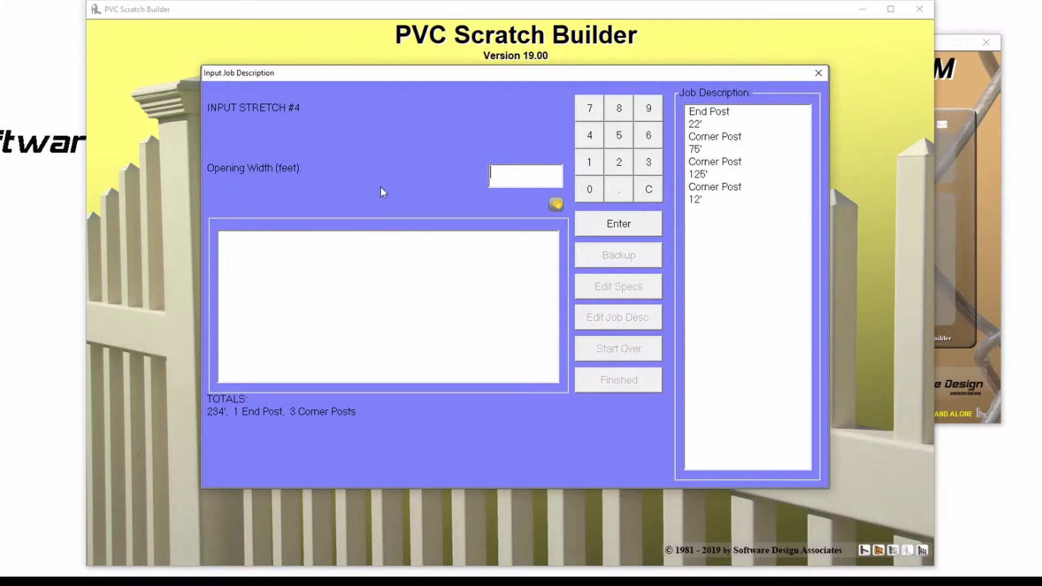
# Set the gate at the end of the fourth stretch as an 8-foot double gate
pyautogui.write('4')
pyautogui.press('Return')
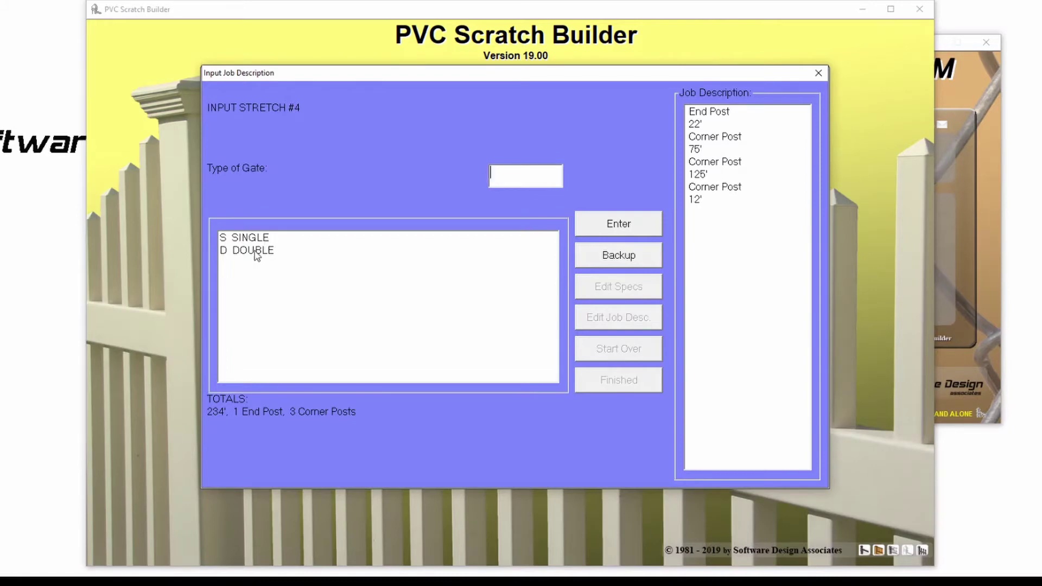
pyautogui.write('D')
pyautogui.press('Return')
# Give the first gate post a white New England post cap and a 4" X 4" X 72" aluminum stiffener
pyautogui.click(369, 251)
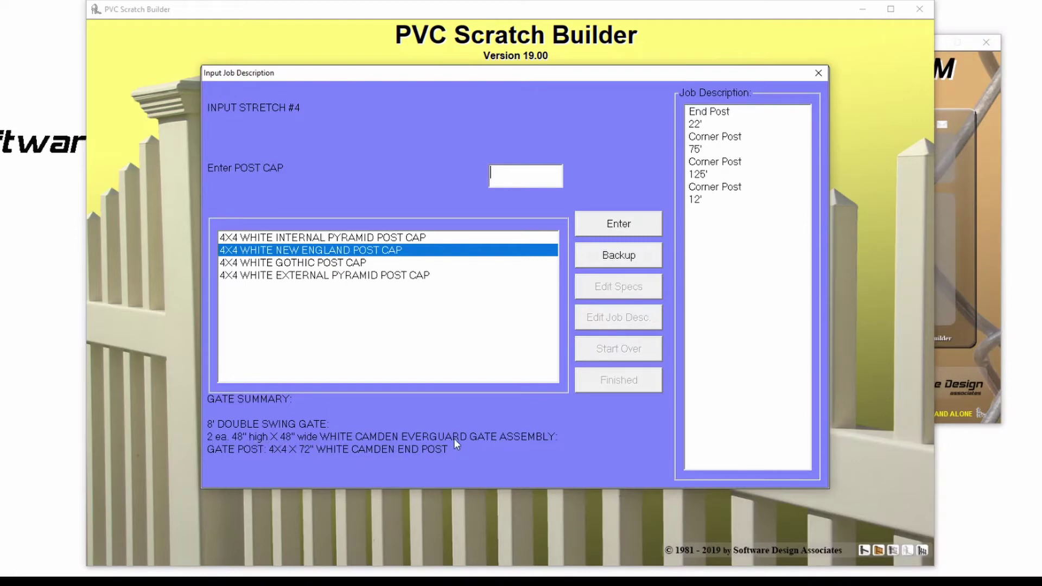
pyautogui.doubleClick(397, 251)
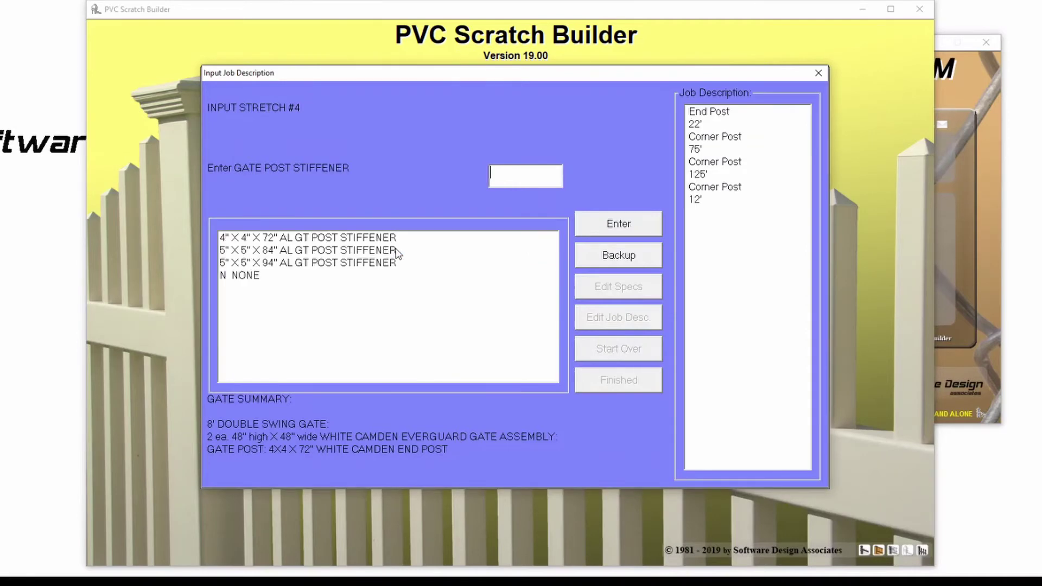
pyautogui.doubleClick(324, 240)
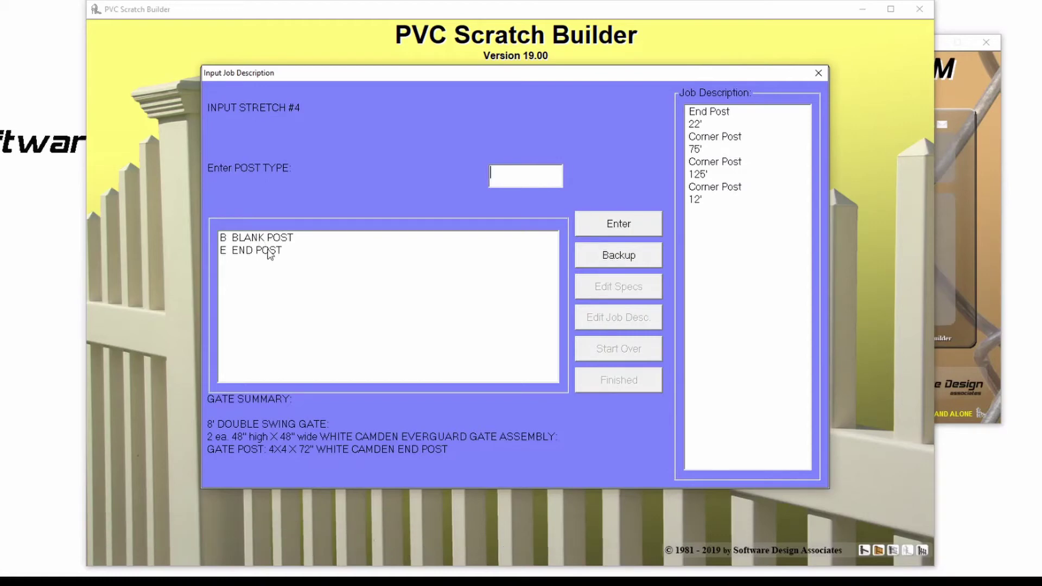
# Make the second gate post an end post with a 4X4 white New England post cap
pyautogui.click(266, 252)
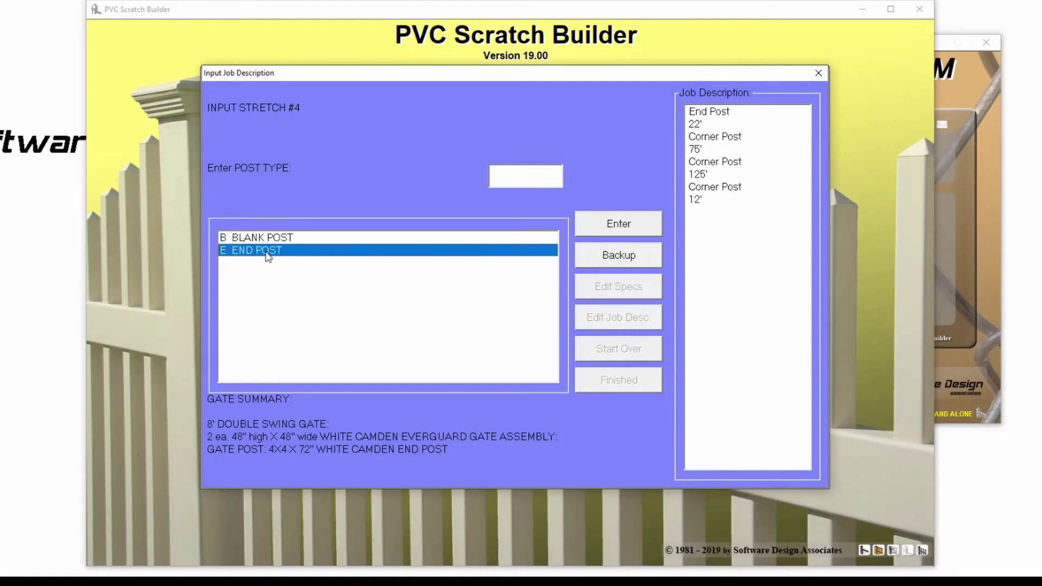
pyautogui.doubleClick(266, 251)
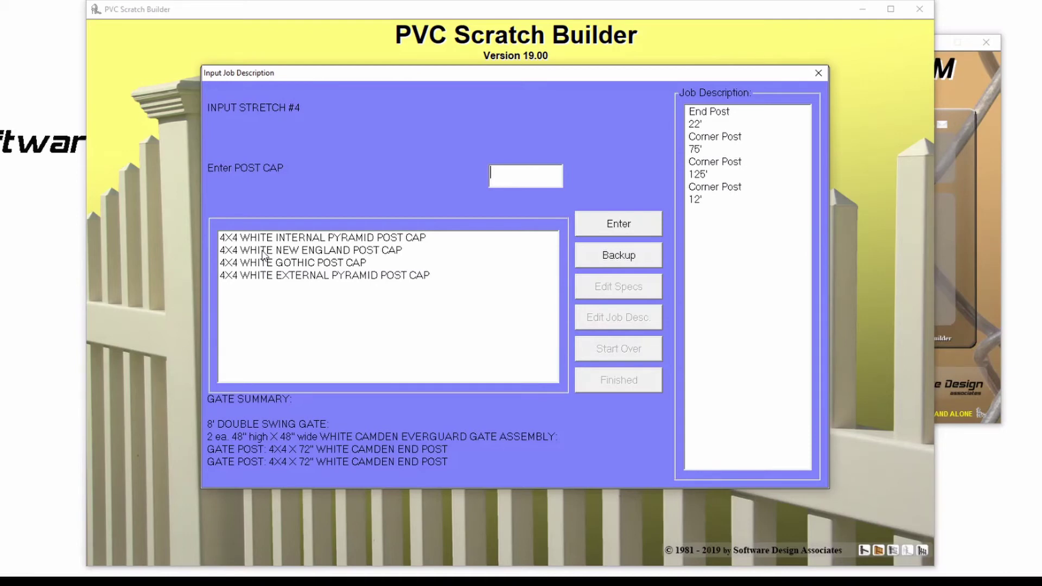
pyautogui.click(265, 251)
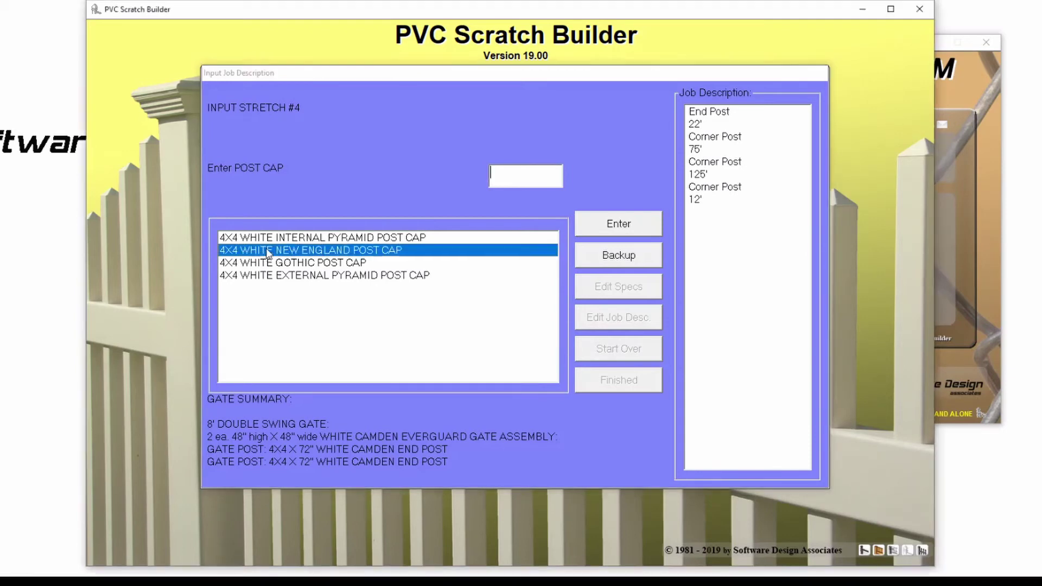
pyautogui.doubleClick(266, 252)
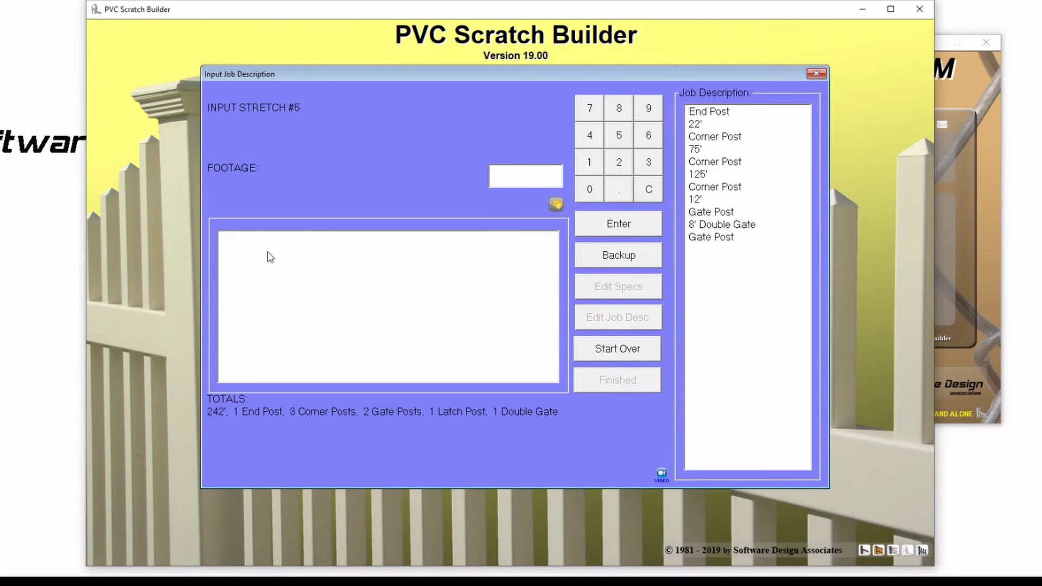
# Define the fifth stretch as 8 feet ending at a tie-on, and finish the job description
pyautogui.write('8')
pyautogui.press('Return')
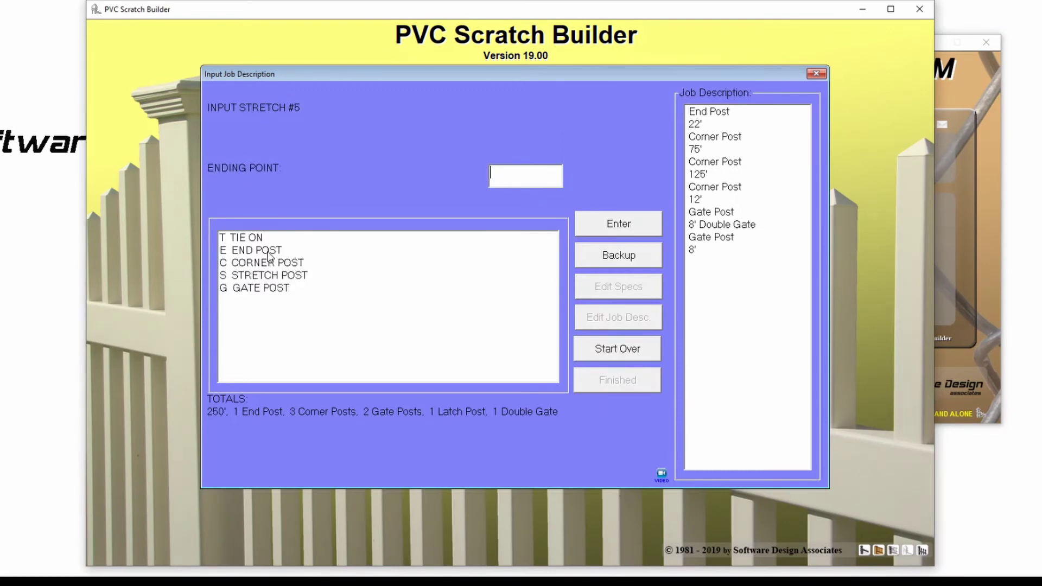
pyautogui.write('T')
pyautogui.press('Return')
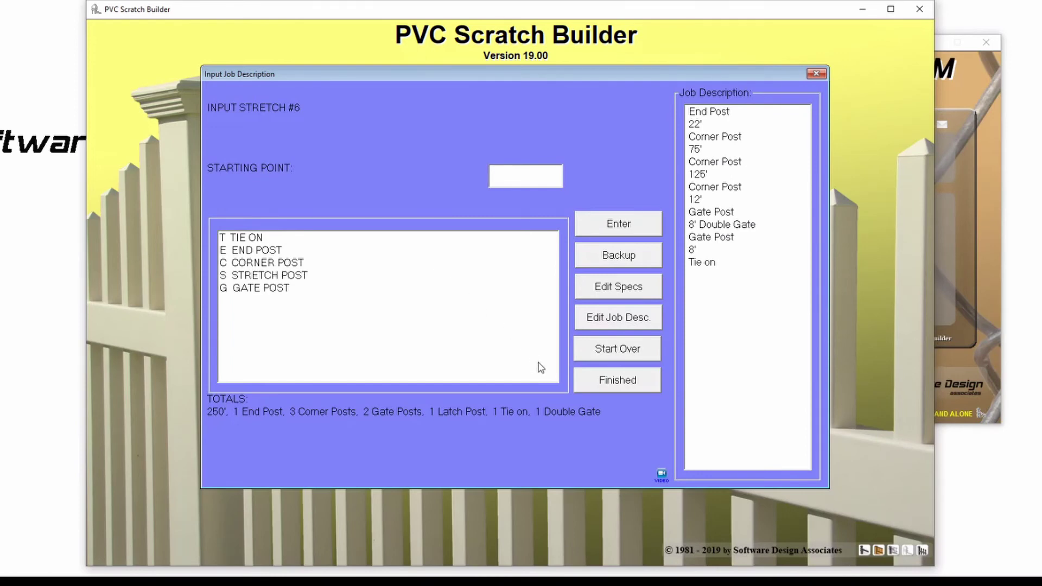
pyautogui.click(597, 385)
pyautogui.click(598, 381)
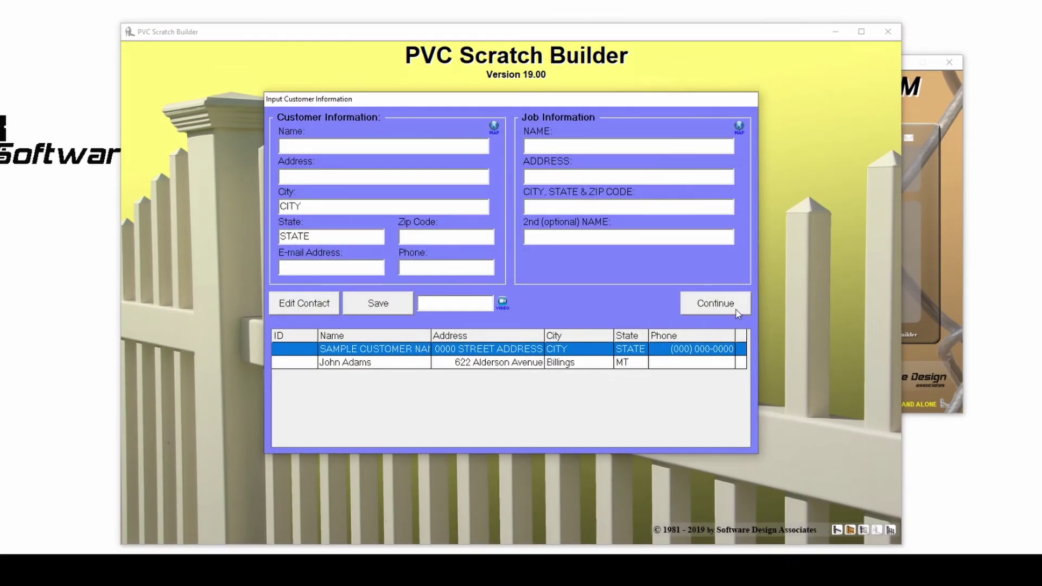
# Leave the customer and job information as is, and auto-draw the fence layout in a new job sketch
pyautogui.click(738, 312)
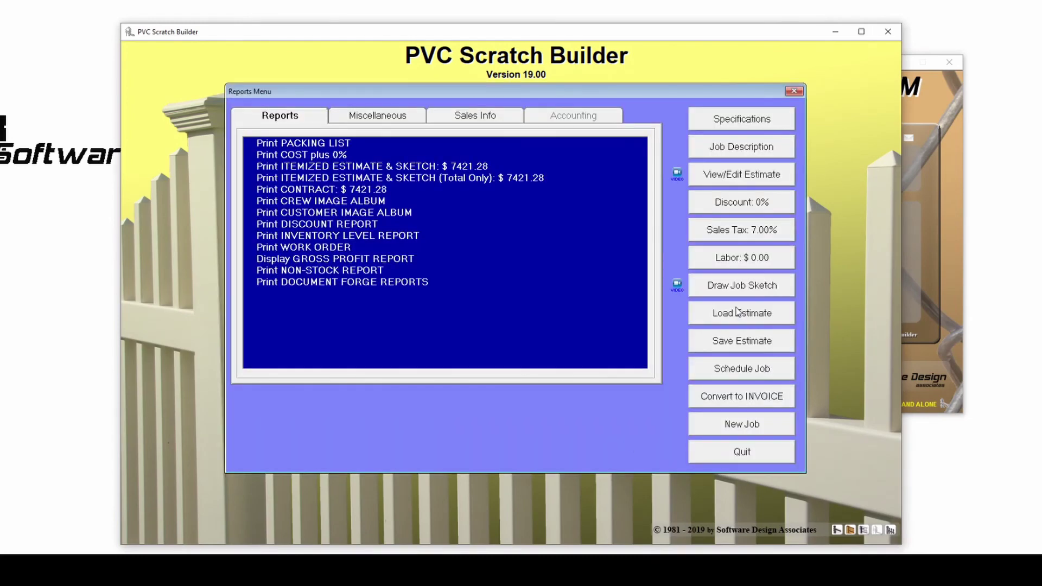
pyautogui.click(743, 293)
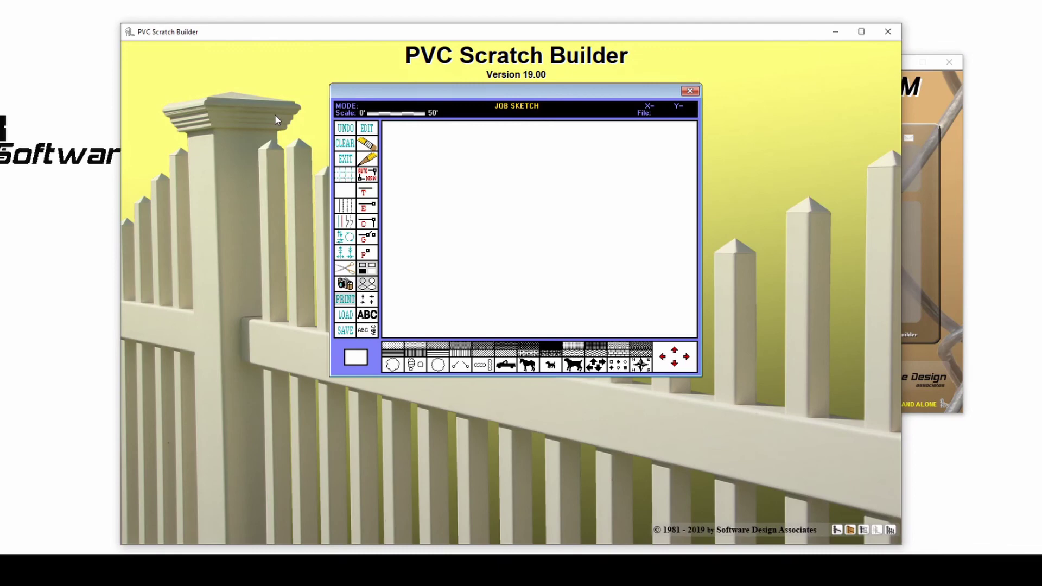
pyautogui.click(367, 173)
pyautogui.click(440, 153)
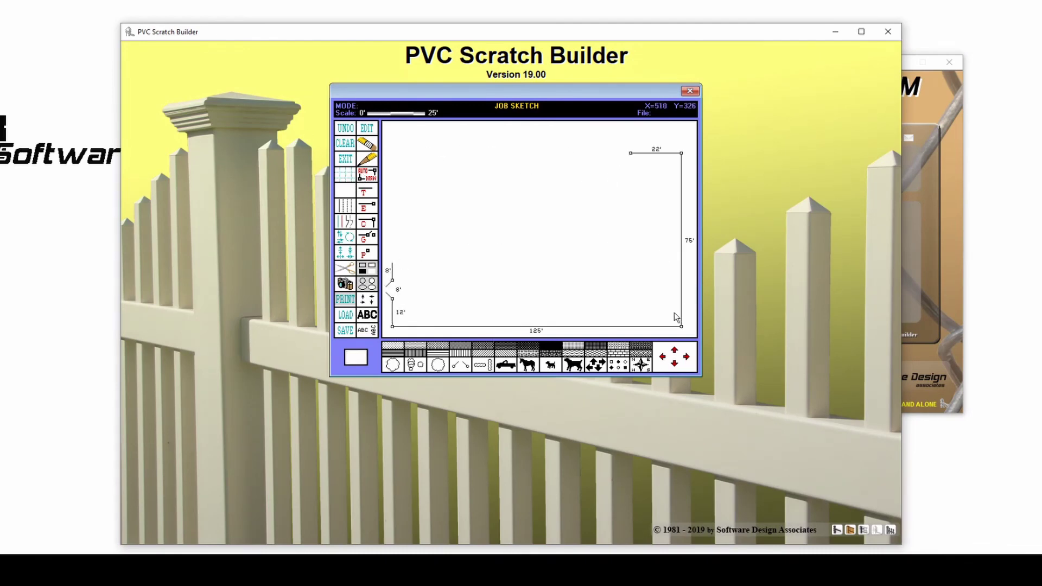
# Shift the fence layout upward by two increments in the job sketch and return to the reports menu
pyautogui.click(674, 350)
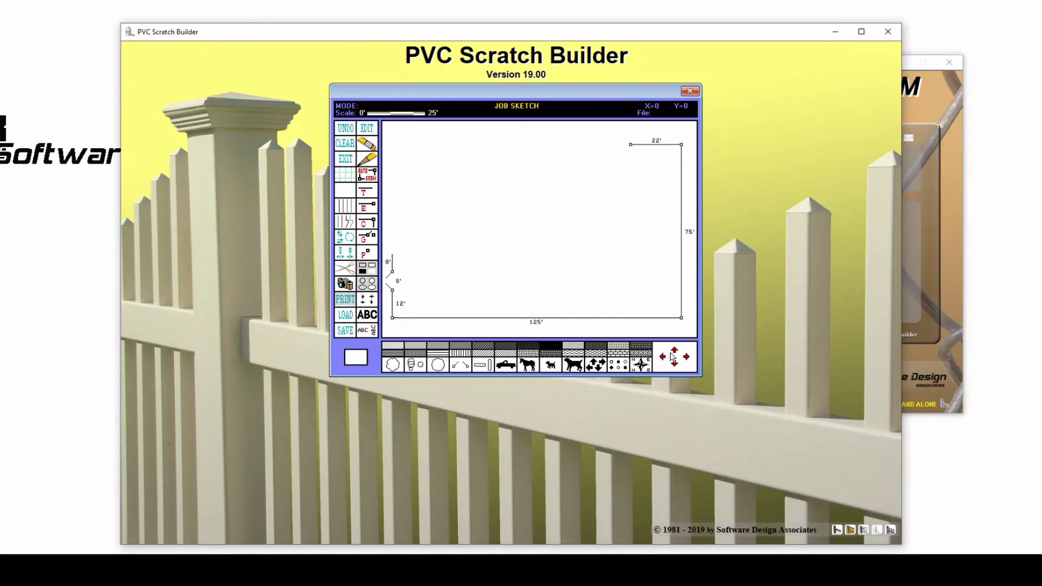
pyautogui.click(672, 353)
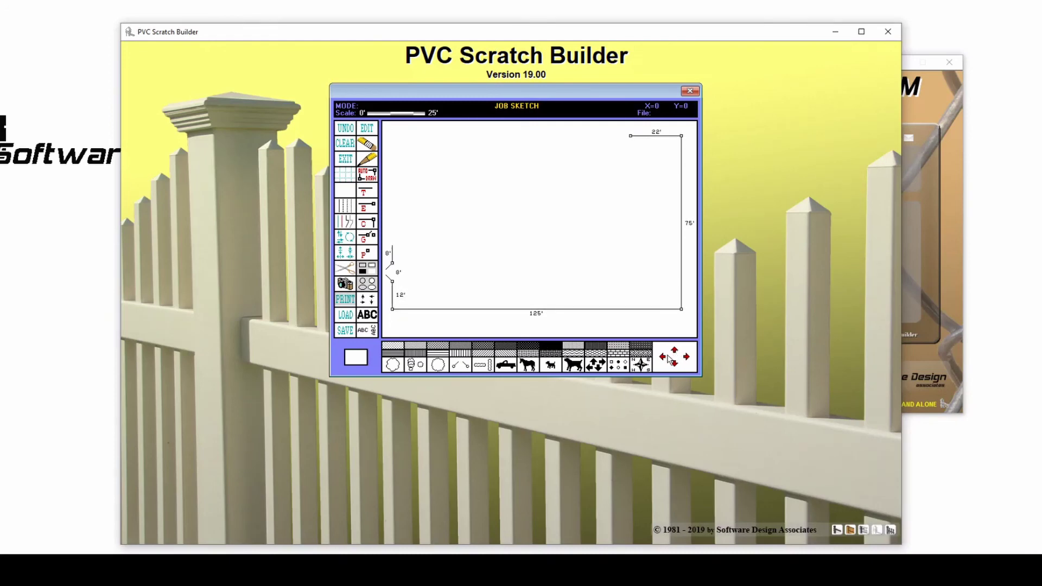
pyautogui.click(345, 160)
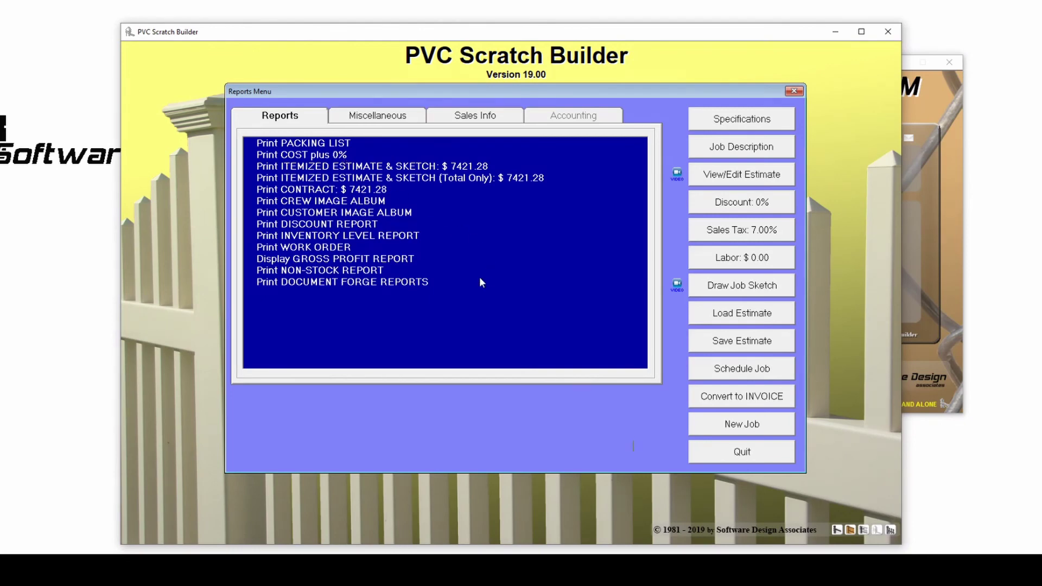
# Quit the PVC Scratch Builder and return to the Computer Fencing System main menu
pyautogui.click(703, 454)
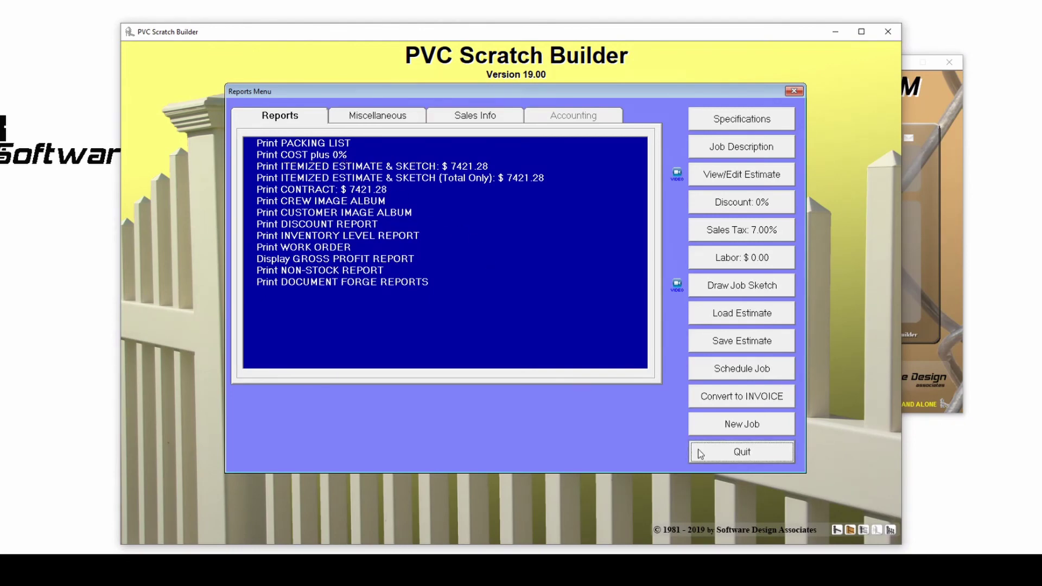
pyautogui.click(524, 303)
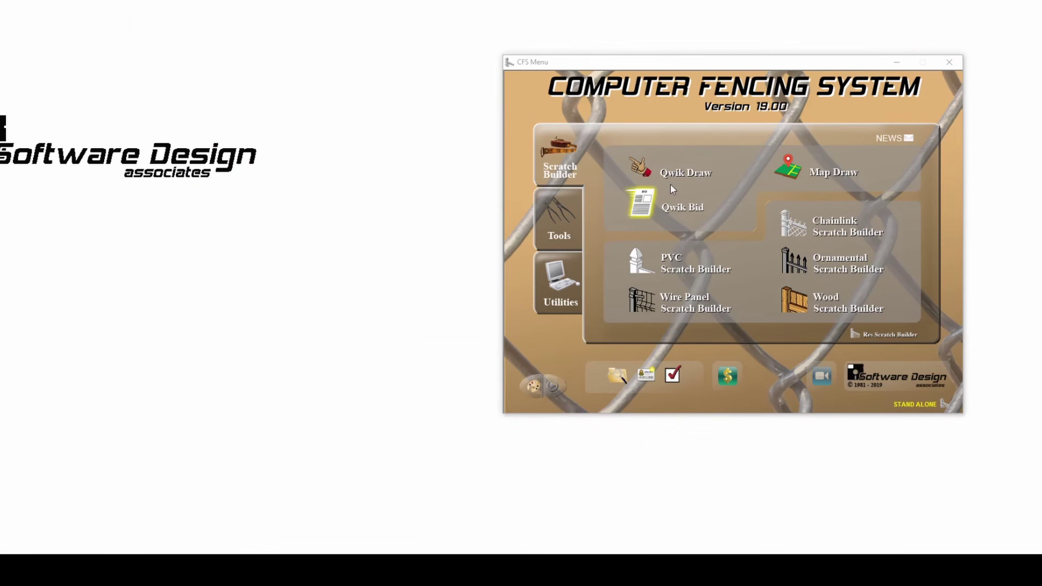